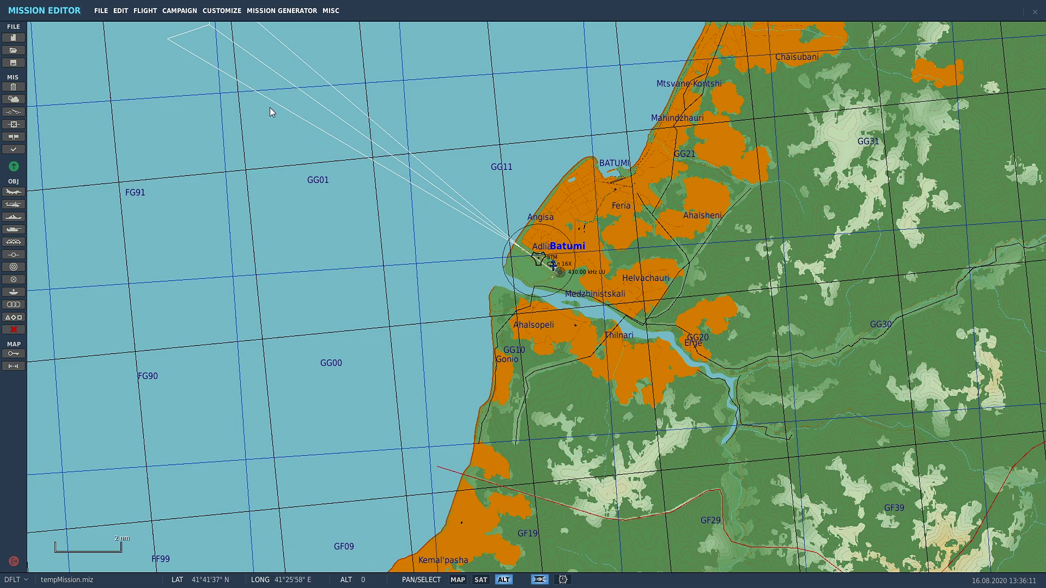
# Step: Add a new airplane group and set its aircraft type to F-14B
pyautogui.click(13, 192)
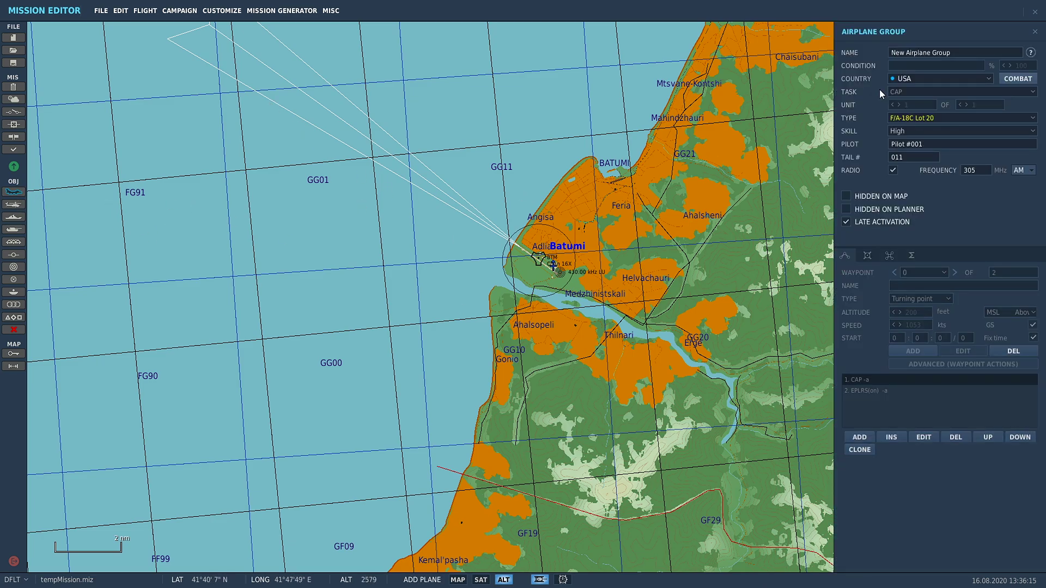
pyautogui.click(925, 118)
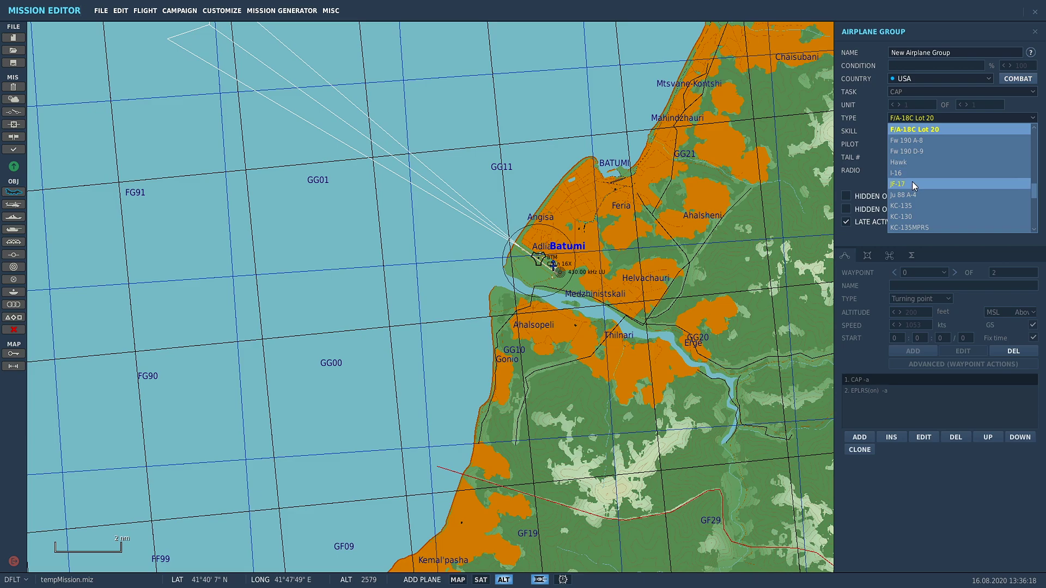
pyautogui.scroll(2, 912, 180)
pyautogui.scroll(5, 911, 175)
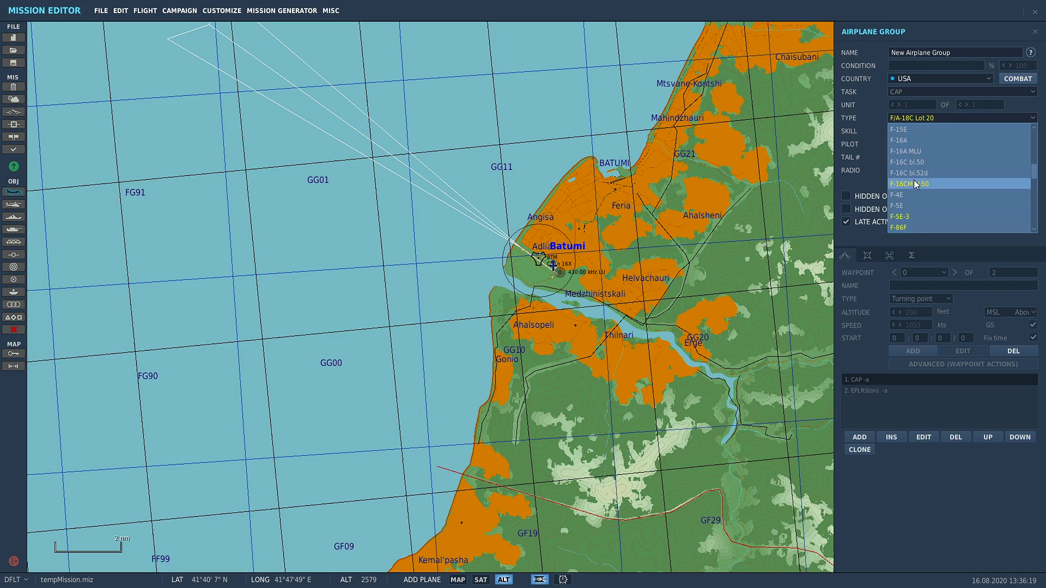
pyautogui.click(903, 144)
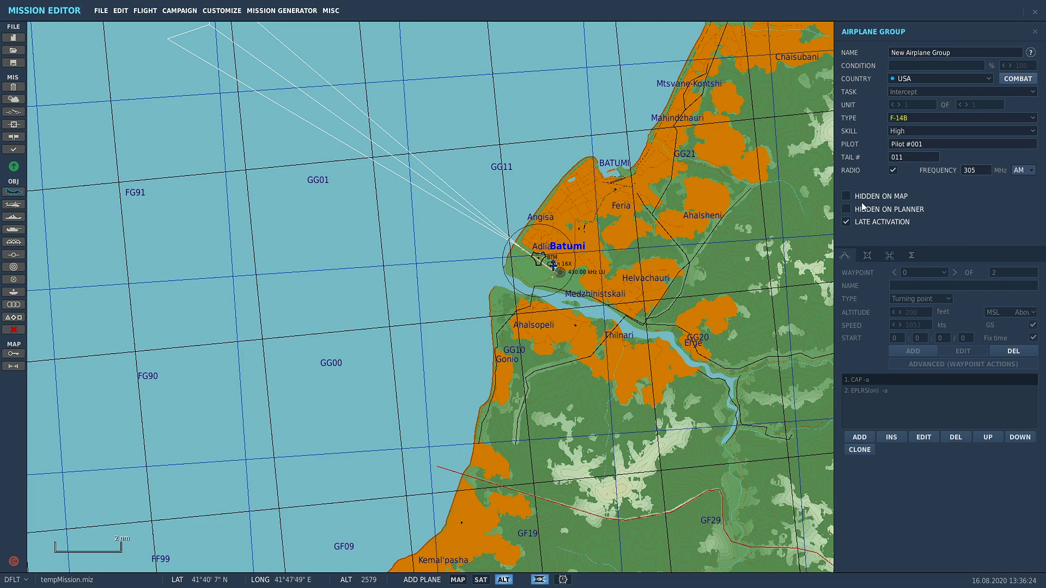
# Step: Place the group over the sea west of Batumi at altitude 200 and Mach 2
pyautogui.click(374, 168)
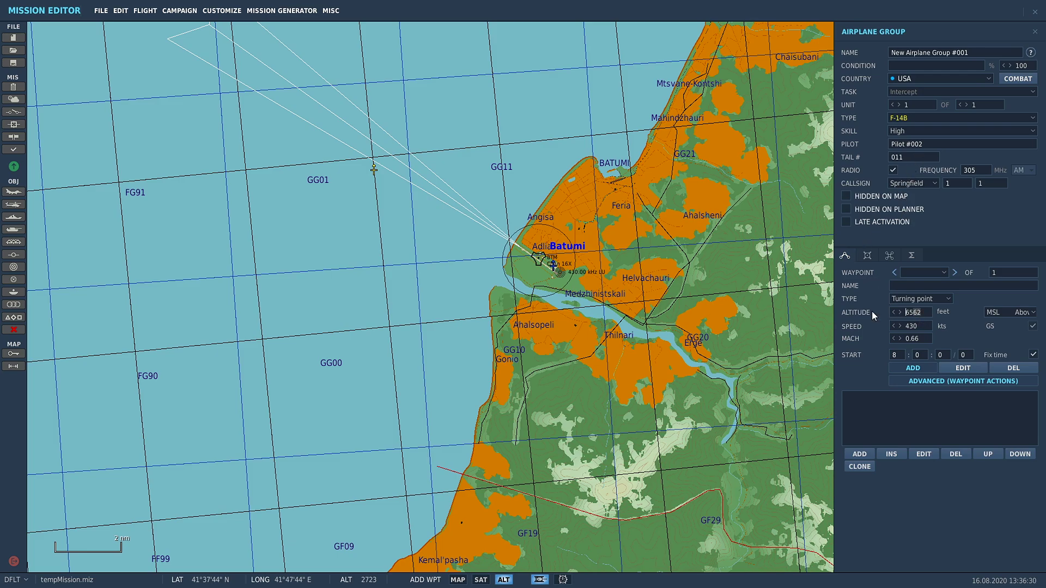
pyautogui.write('200')
pyautogui.click(906, 338)
pyautogui.write('2')
# Step: Add waypoint 1 southeast inland past Batumi and move the start point further northwest
pyautogui.click(913, 368)
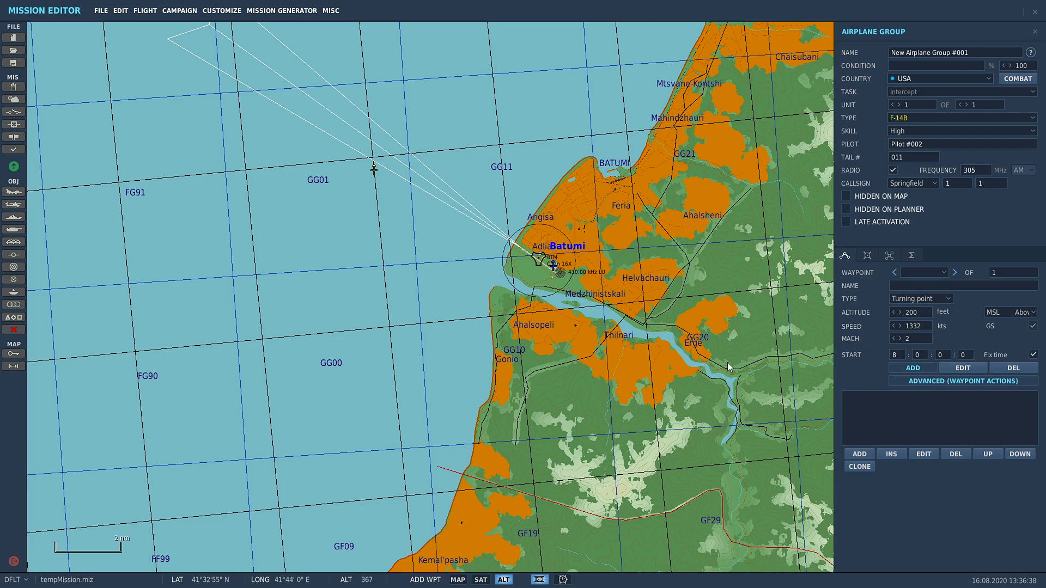
pyautogui.click(785, 427)
pyautogui.click(943, 373)
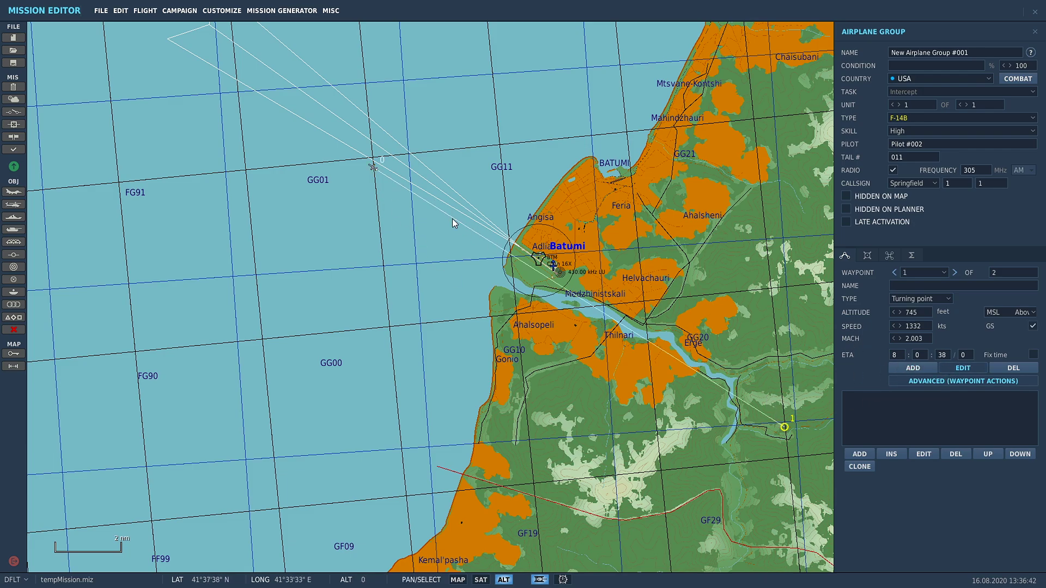
pyautogui.moveTo(373, 168); pyautogui.dragTo(367, 139)
# Step: Rename the group to flypast and replace the pilot name Pilot #005 with flypast
pyautogui.scroll(3, 574, 267)
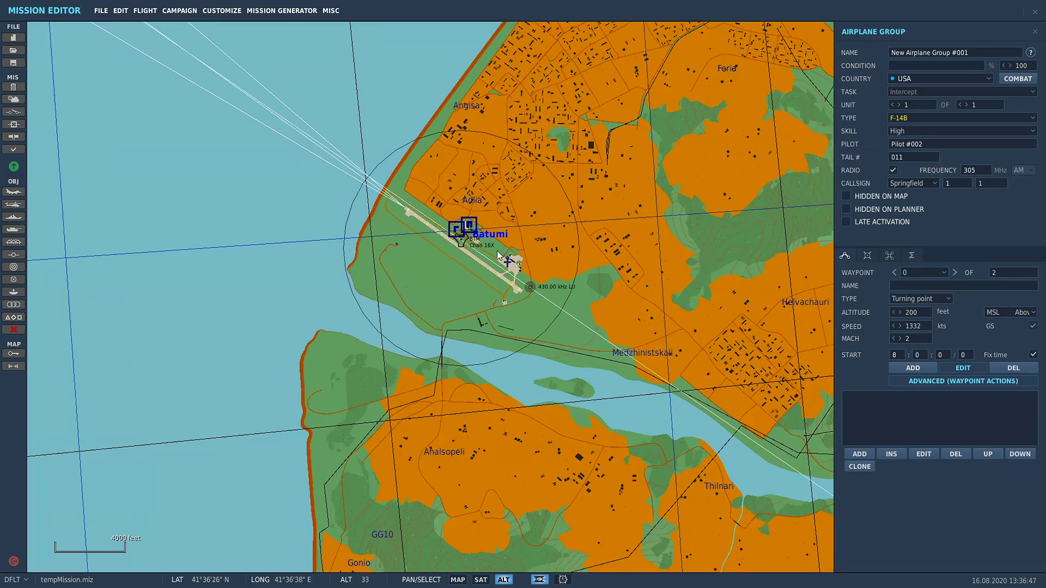
pyautogui.scroll(-4, 545, 407)
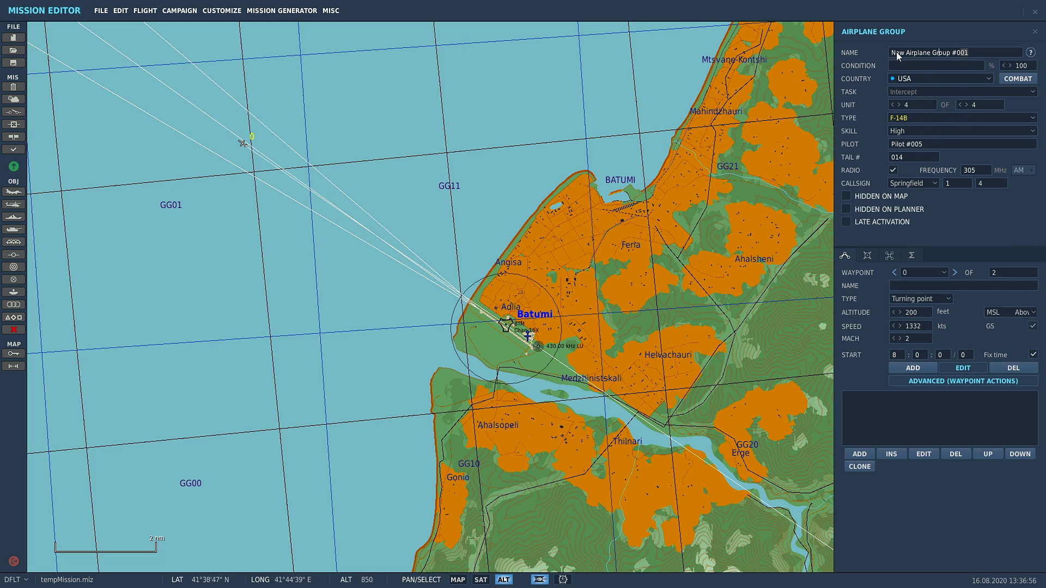
pyautogui.moveTo(897, 52); pyautogui.dragTo(701, 54)
pyautogui.write('flypast')
pyautogui.moveTo(914, 54); pyautogui.dragTo(671, 51)
pyautogui.hotkey('ctrl', 'c')
pyautogui.moveTo(946, 146); pyautogui.dragTo(740, 148)
pyautogui.hotkey('ctrl', 'v')
# Step: Add a new trigger in the trigger rules and name it FLYPAST
pyautogui.click(13, 112)
pyautogui.click(407, 285)
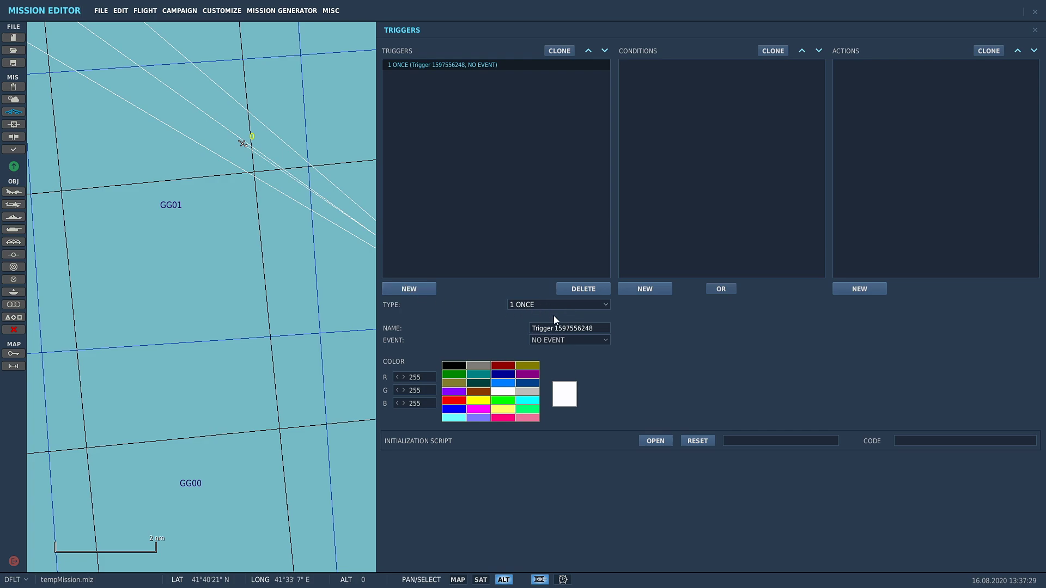
pyautogui.hotkey('ctrl', 'a')
pyautogui.write('SPAWN')
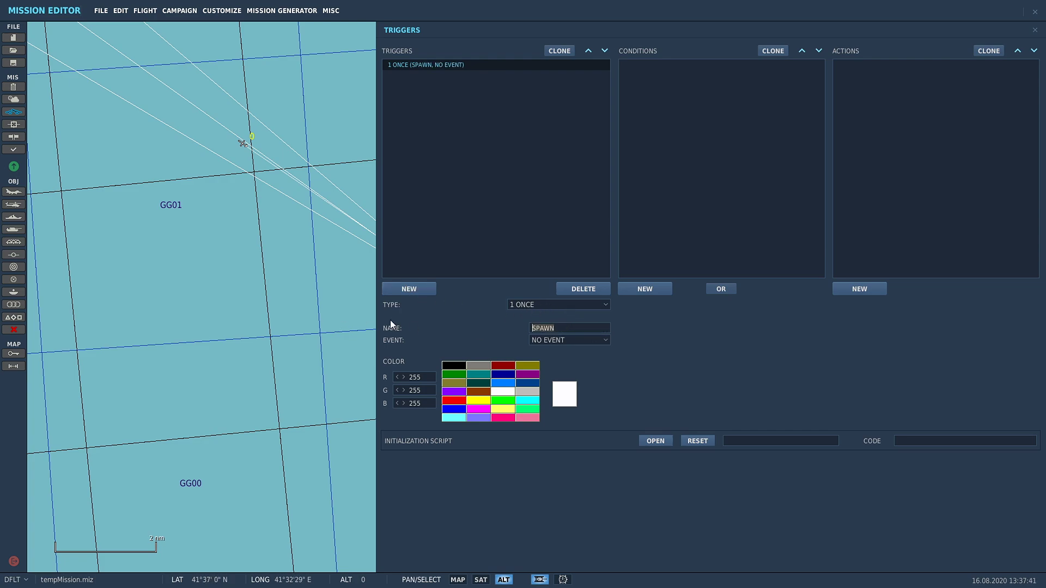
pyautogui.write('FLYPAST')
# Step: Add a TIME MORE condition to FLYPAST with 30 seconds
pyautogui.click(641, 289)
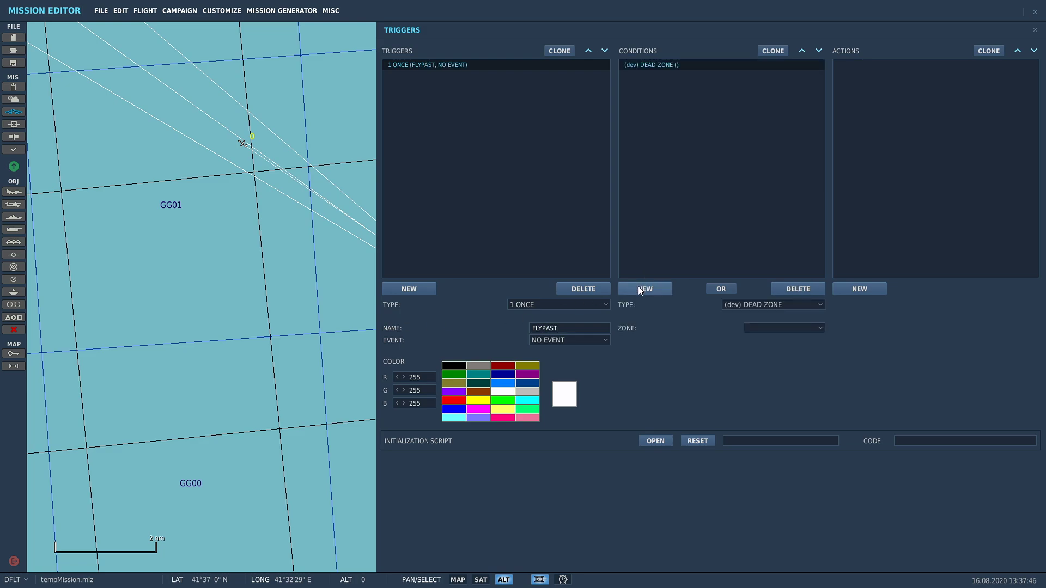
pyautogui.click(748, 305)
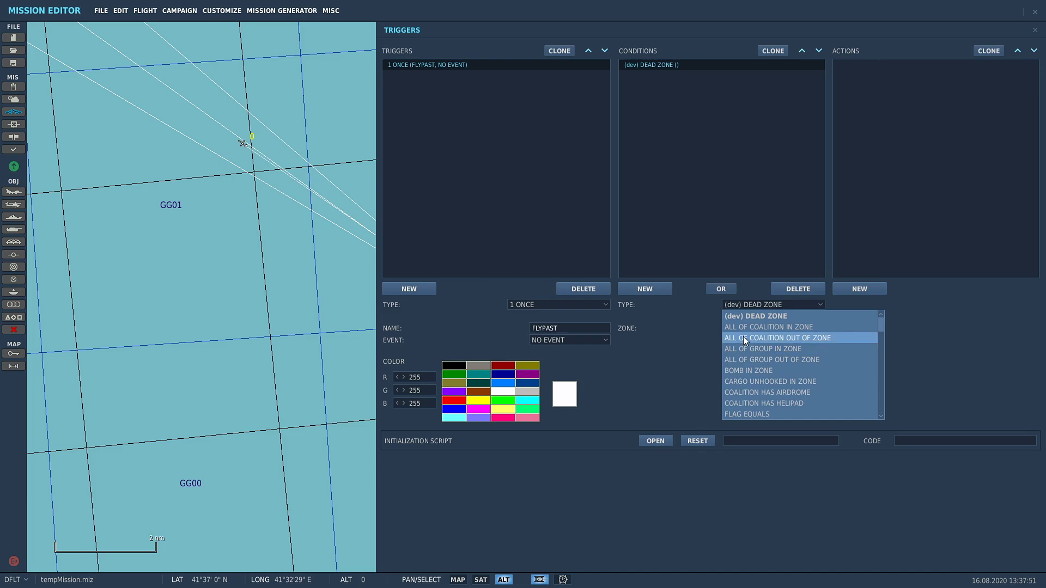
pyautogui.scroll(-5, 748, 344)
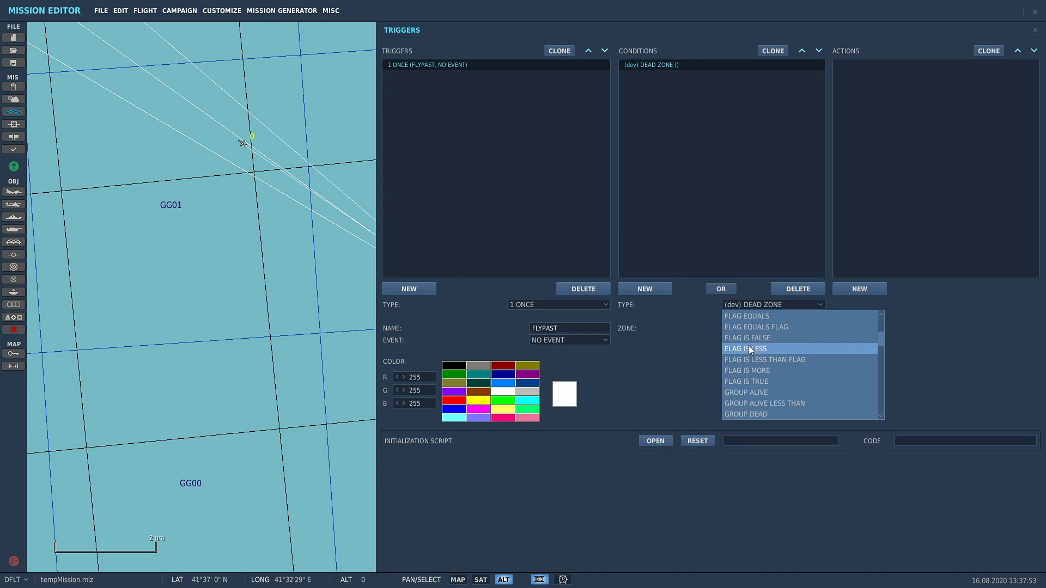
pyautogui.scroll(-6, 772, 370)
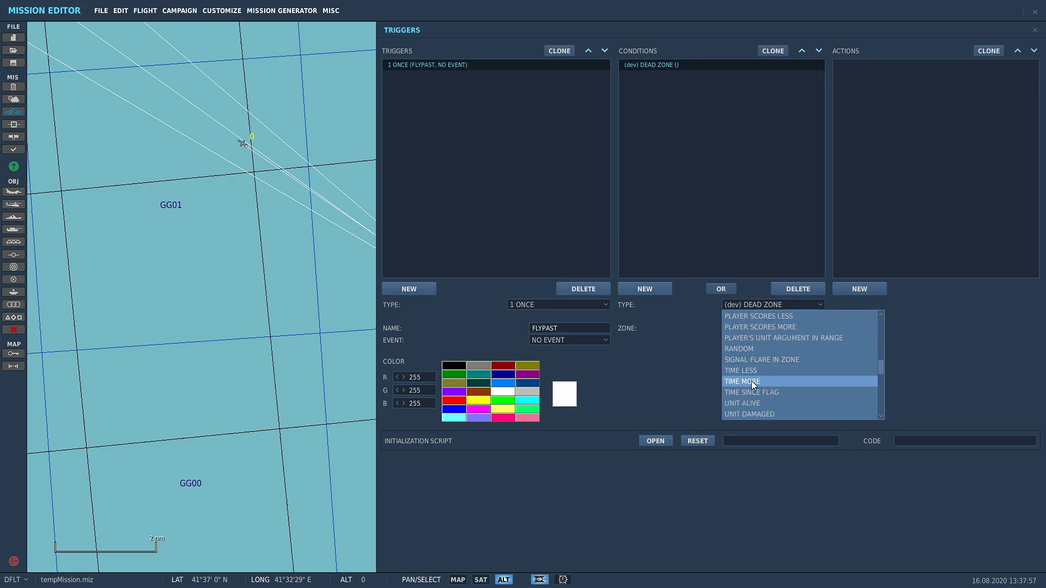
pyautogui.click(752, 381)
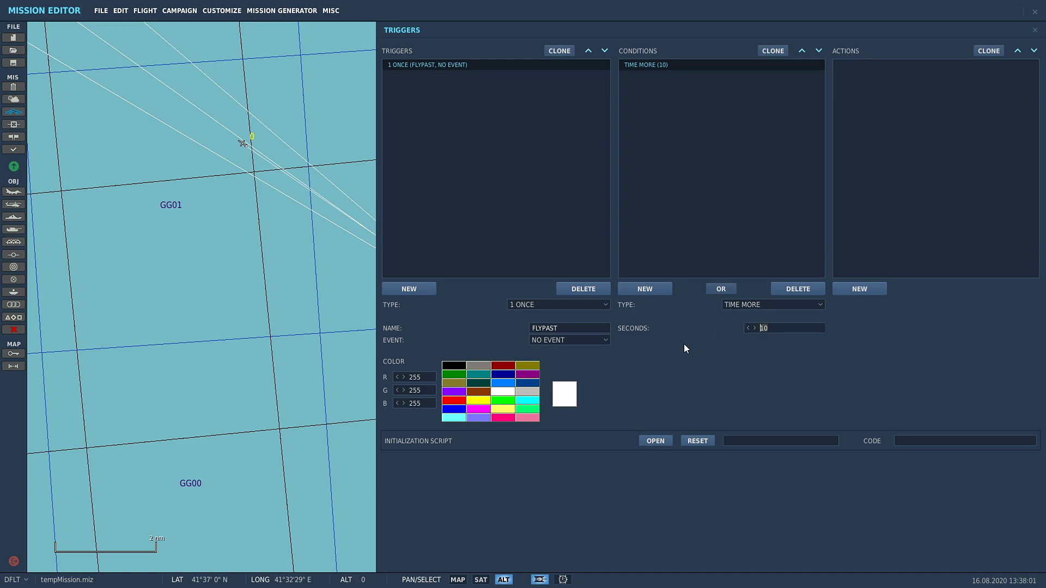
pyautogui.write('30')
# Step: Add a GROUP ACTIVATE action targeting the flypast group, then close the trigger panel
pyautogui.click(860, 289)
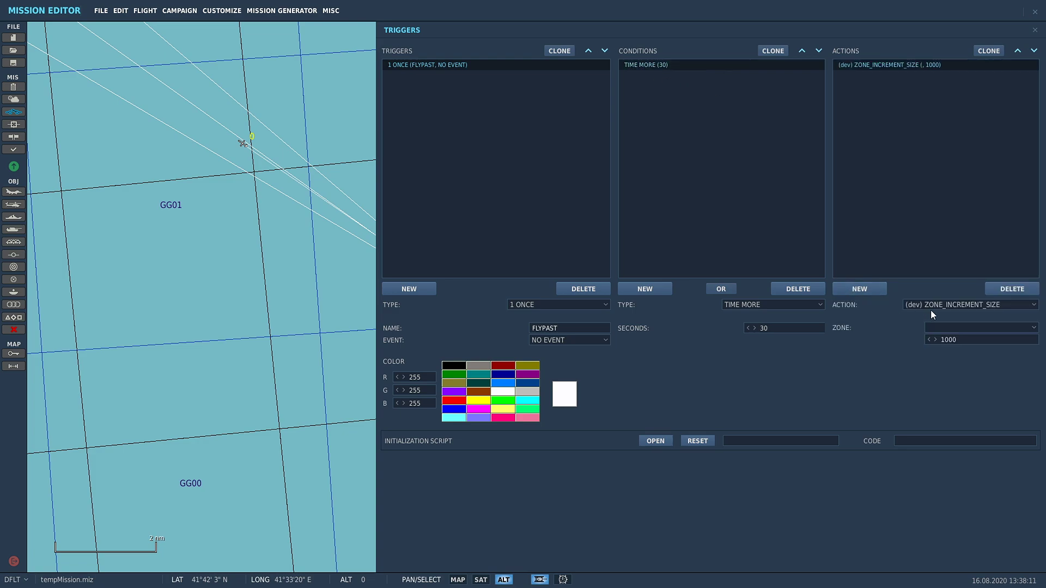
pyautogui.click(930, 305)
pyautogui.scroll(-3, 921, 343)
pyautogui.scroll(-3, 915, 353)
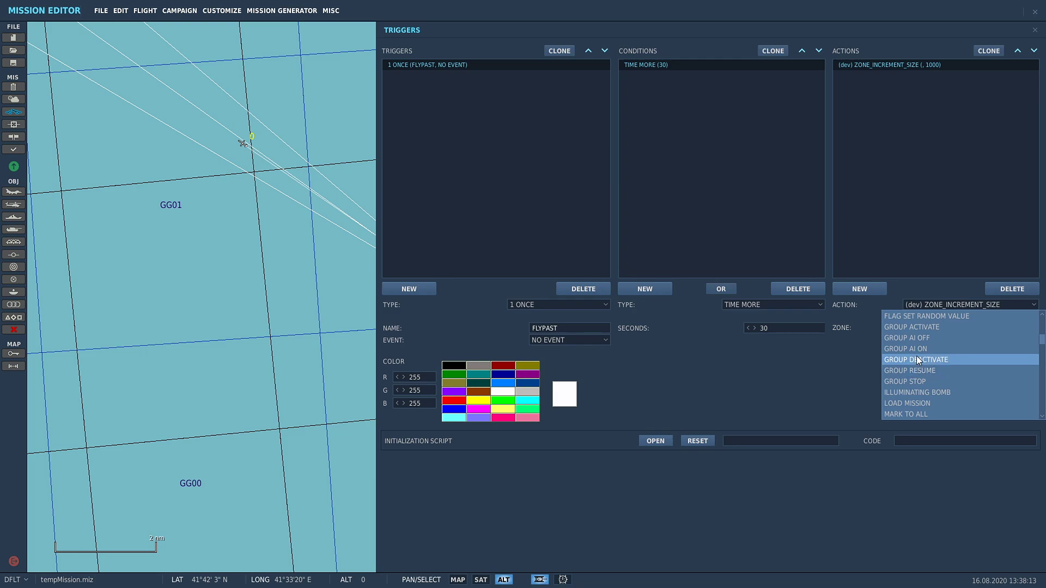
pyautogui.click(925, 327)
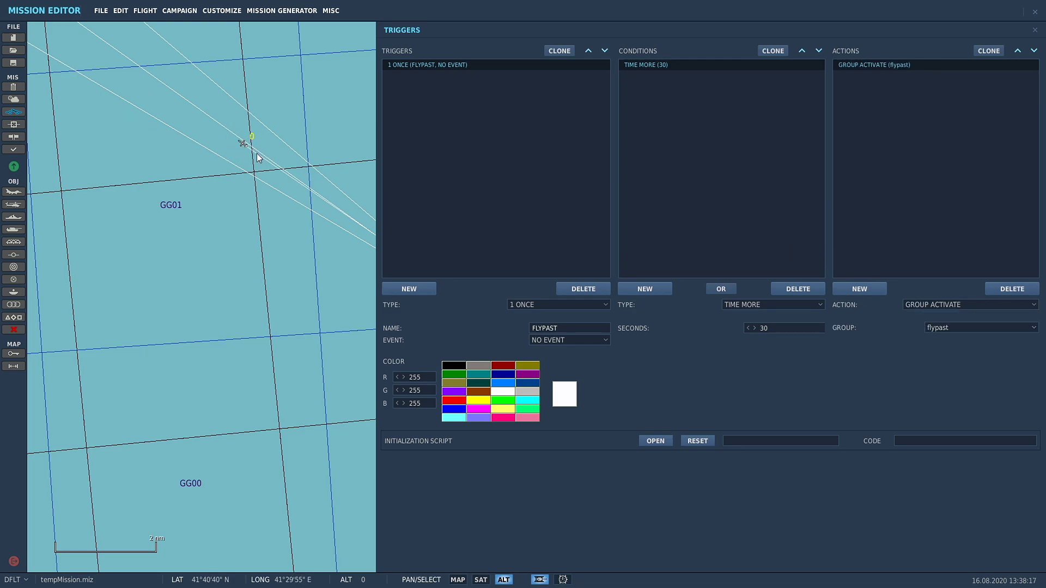
pyautogui.click(950, 325)
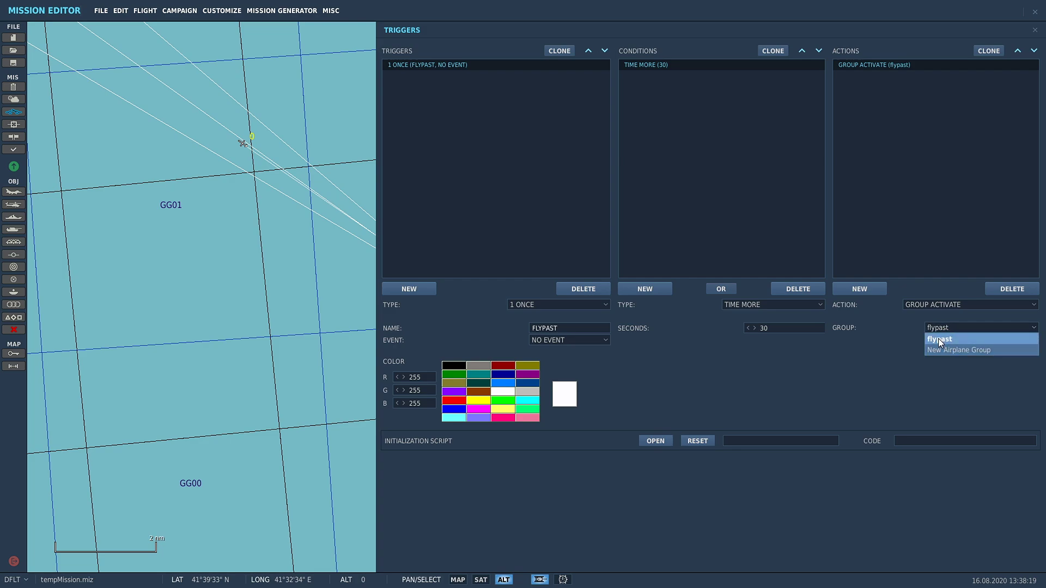
pyautogui.click(937, 335)
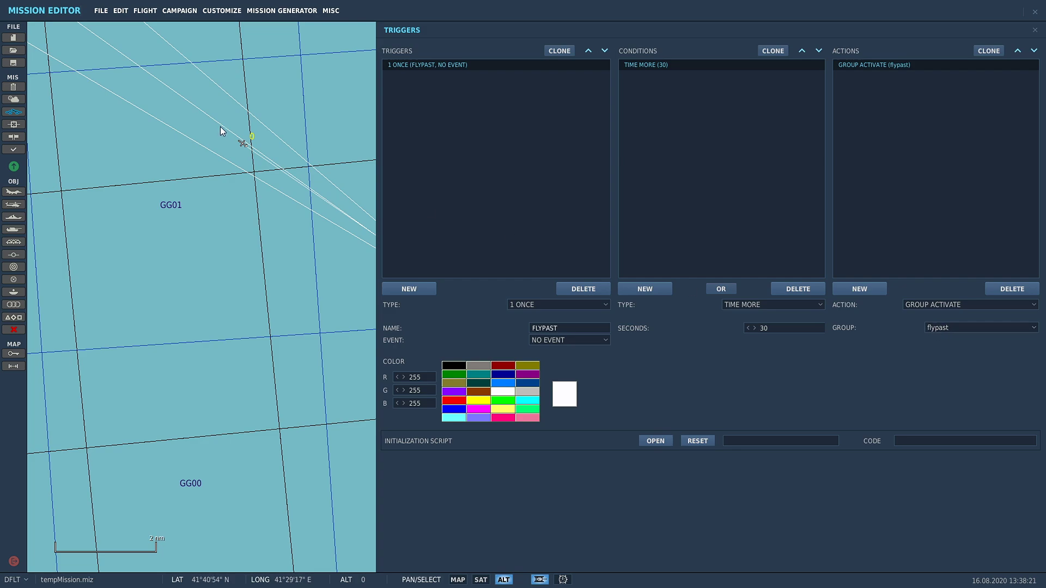
pyautogui.click(303, 296)
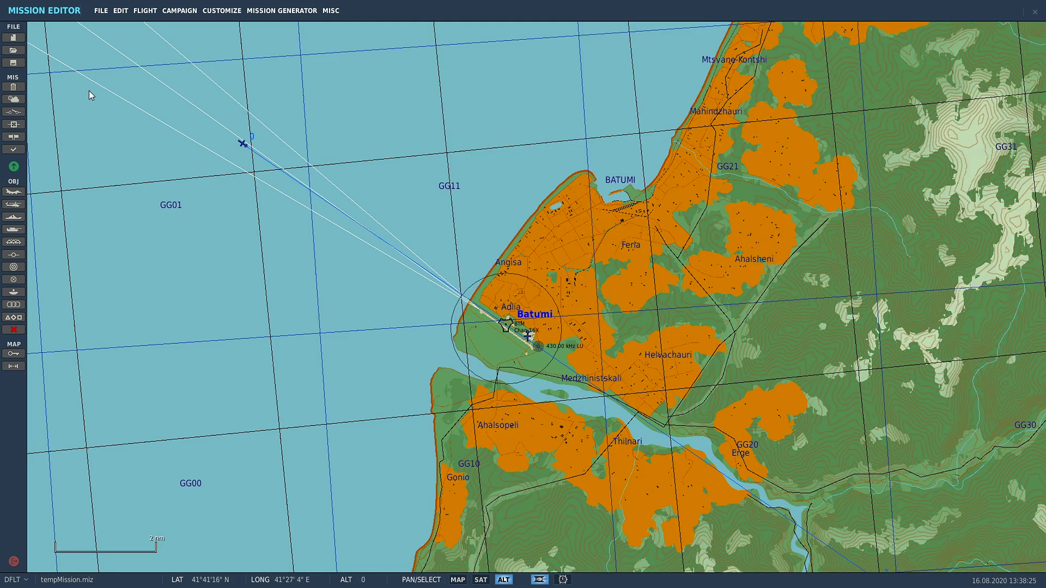
# Step: Fly the mission without saving, taking the F/A-18C pilot role into the cockpit
pyautogui.click(14, 166)
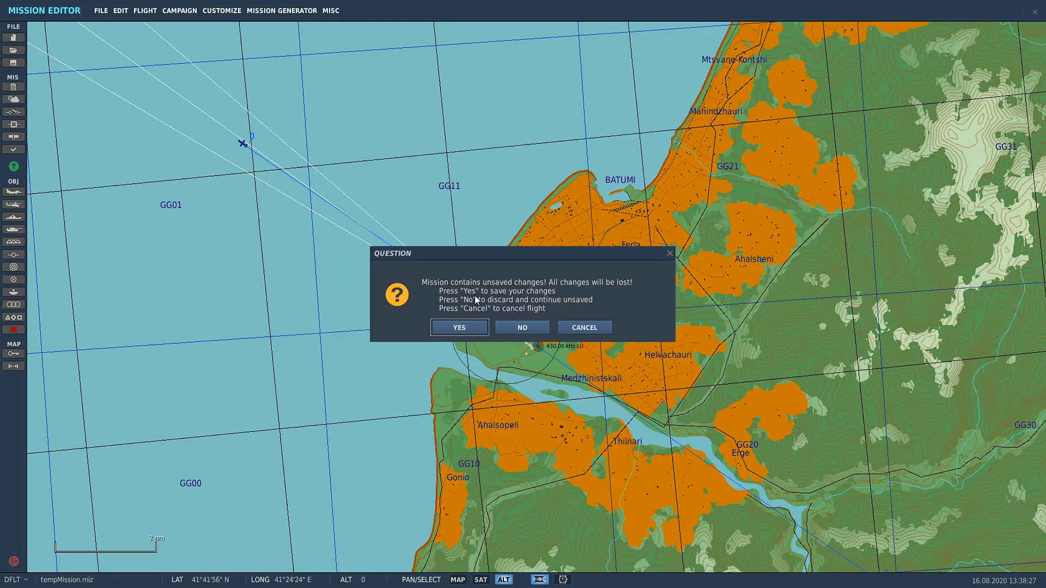
pyautogui.click(519, 328)
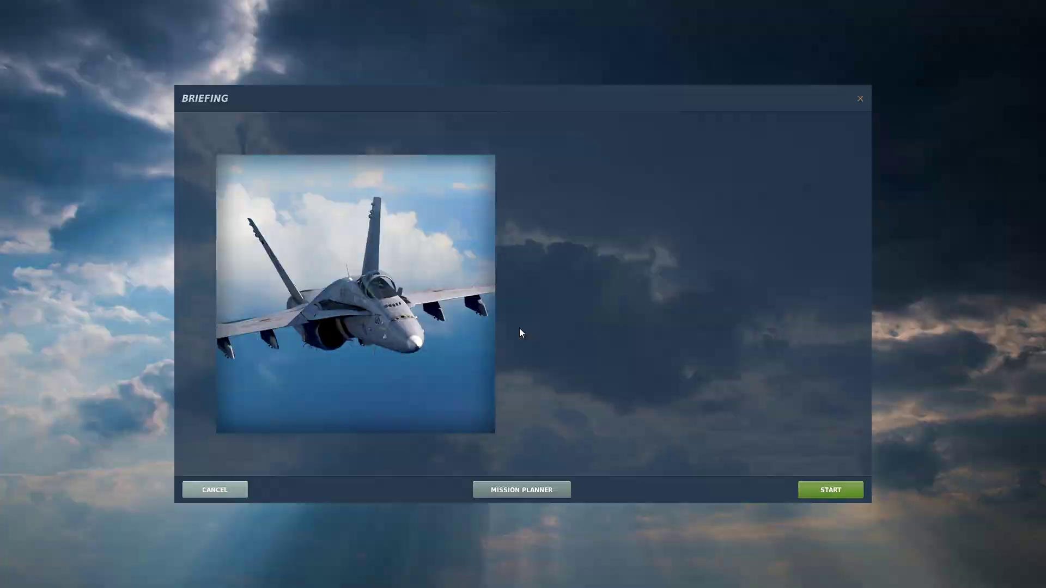
pyautogui.click(826, 494)
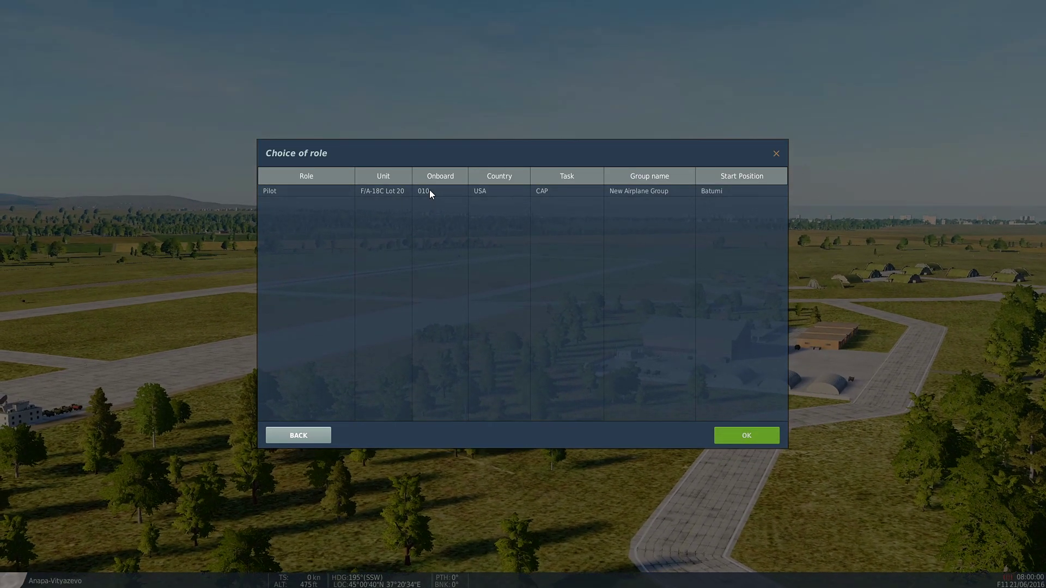
pyautogui.click(430, 191)
pyautogui.click(743, 436)
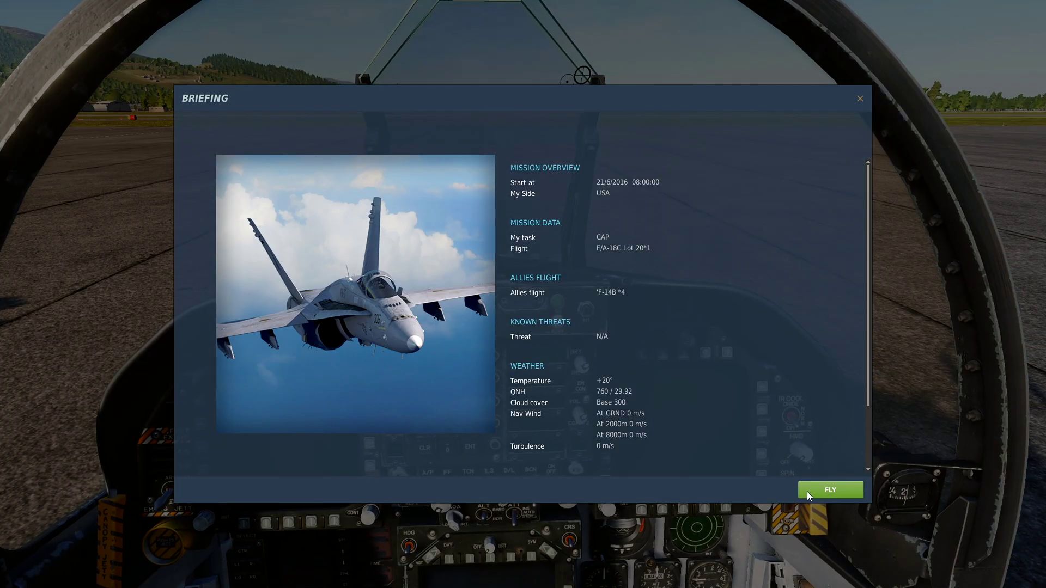
pyautogui.click(807, 491)
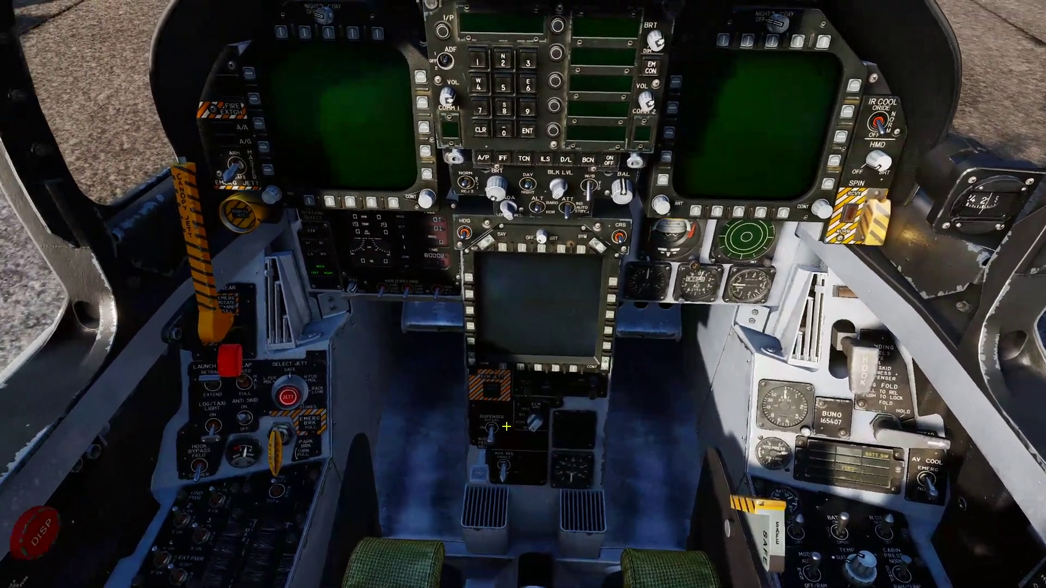